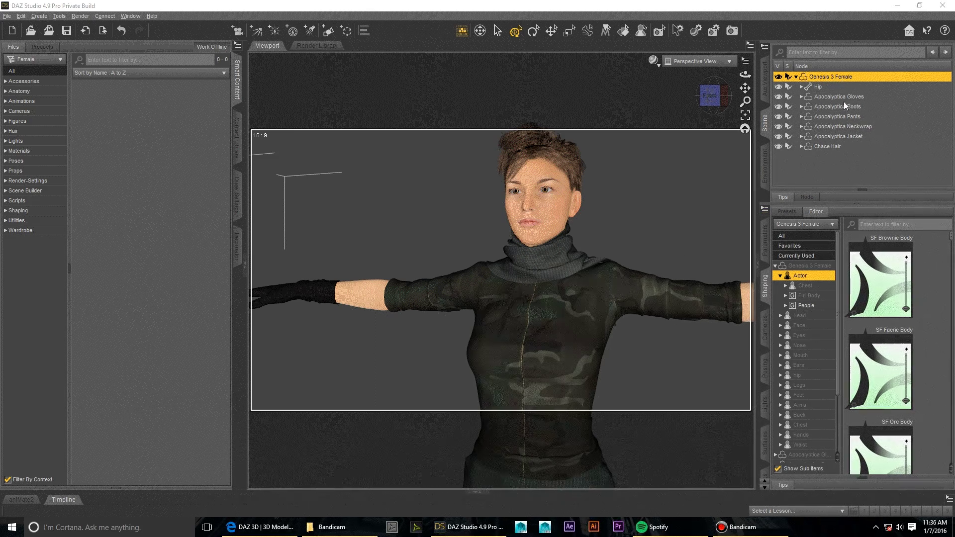
Select the Chace Hair, then the Apocalyptica Gloves, then the Genesis 3 Female figure in the Scene pane.
click(838, 146)
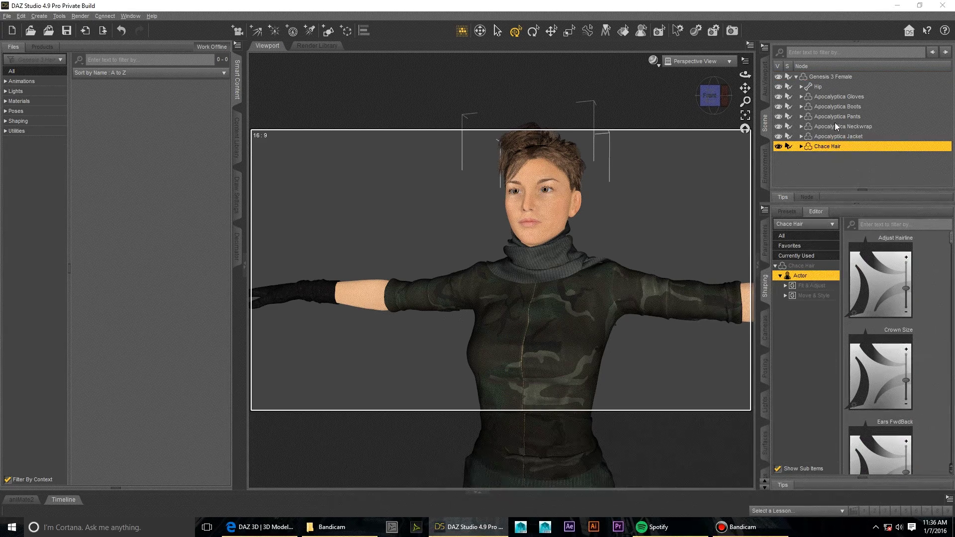
click(833, 98)
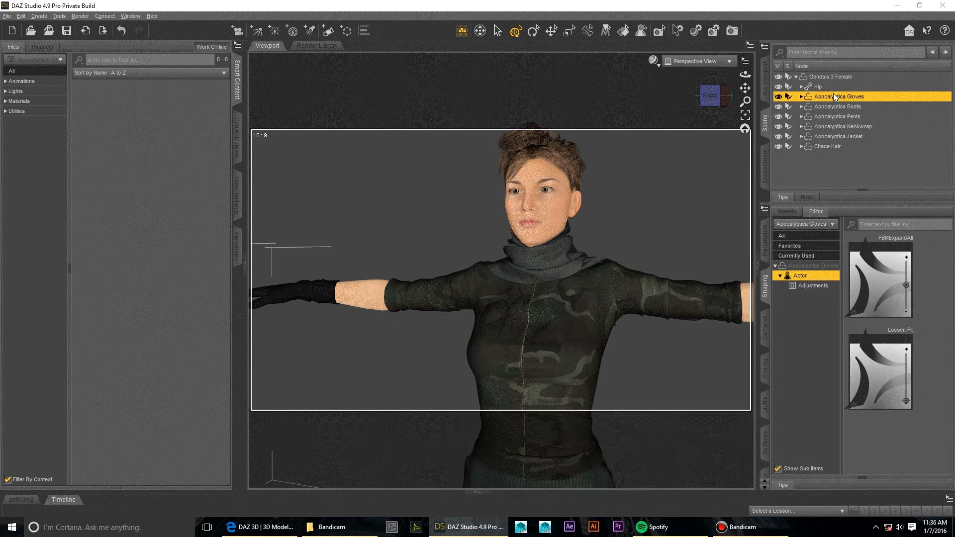
click(830, 77)
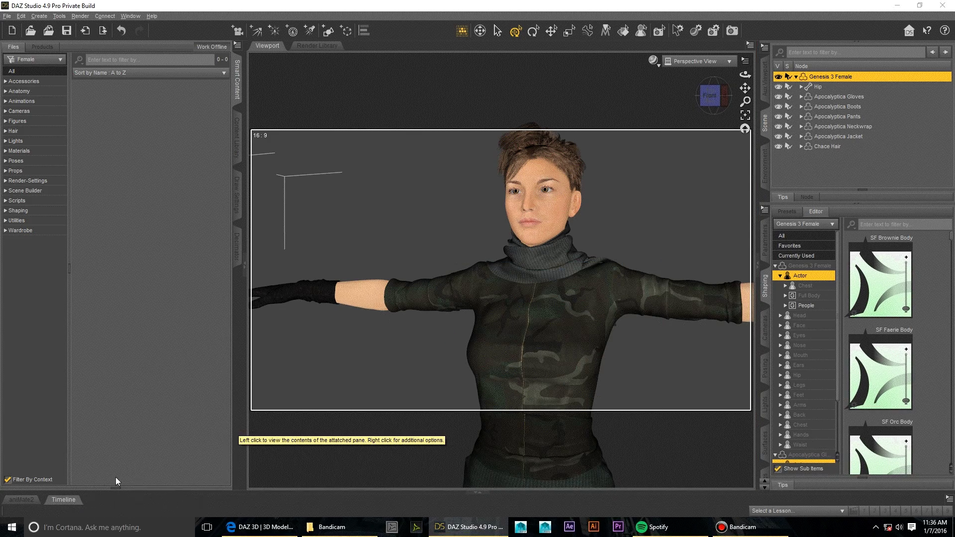
Show the timeline and set the animation length to 90 frames (range 0–89).
click(72, 500)
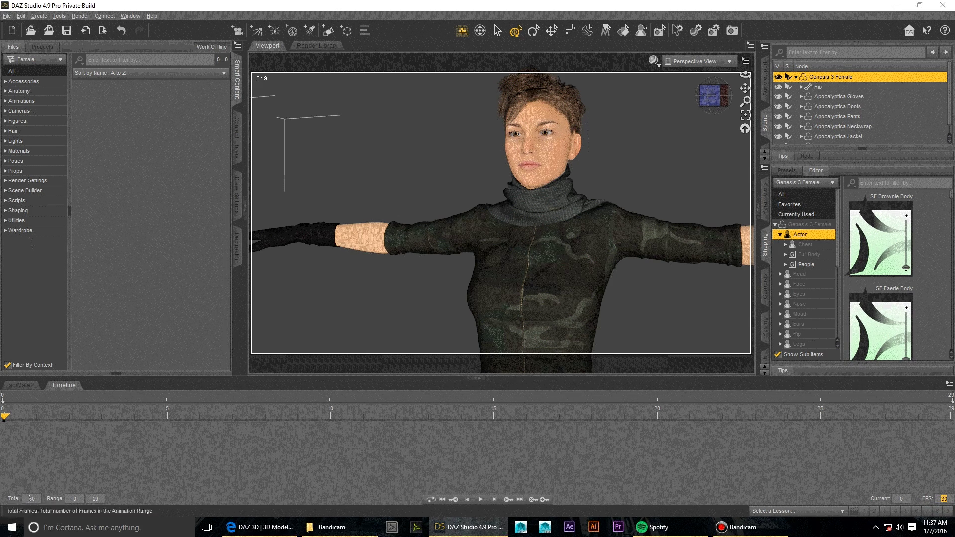
text(90)
key(Return)
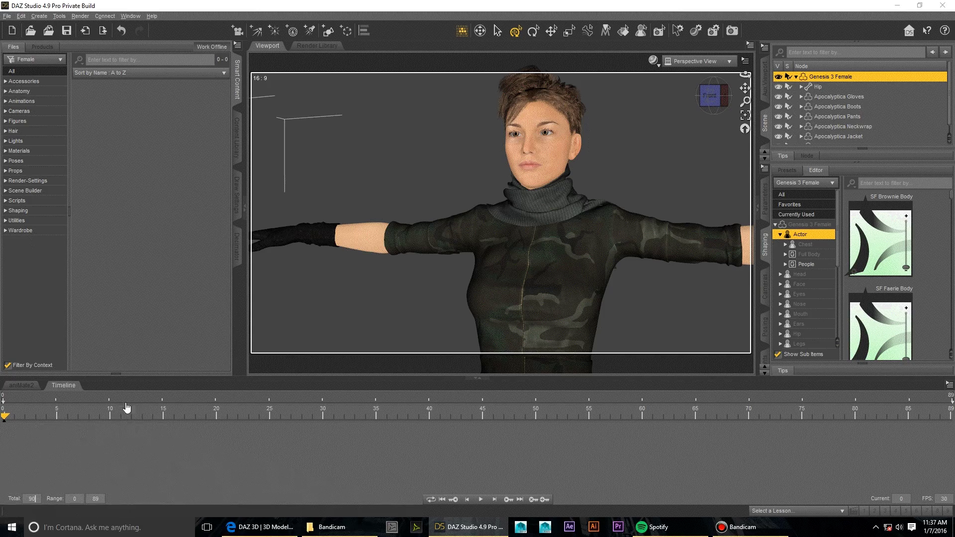
Add Camera 1 through Create > New Camera as a copy of the active perspective view.
click(238, 32)
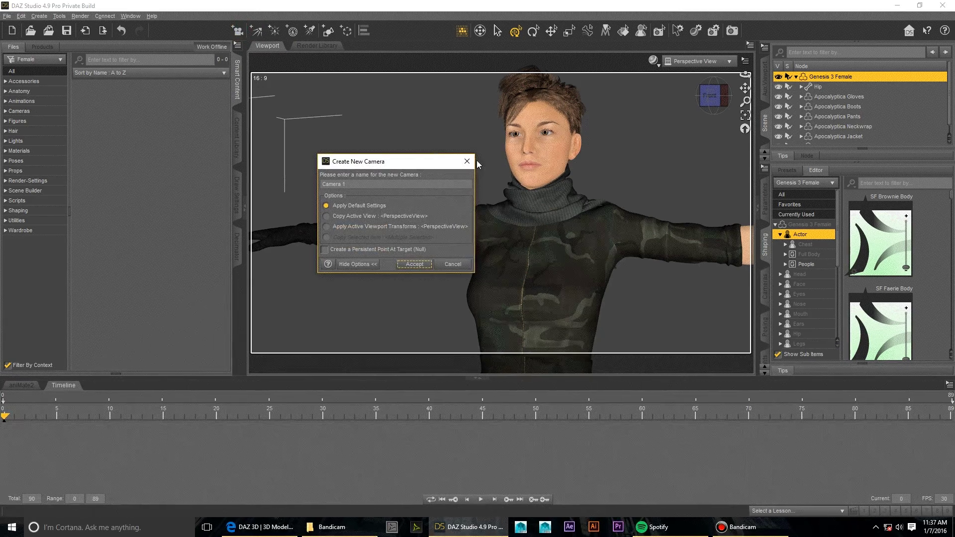
click(467, 161)
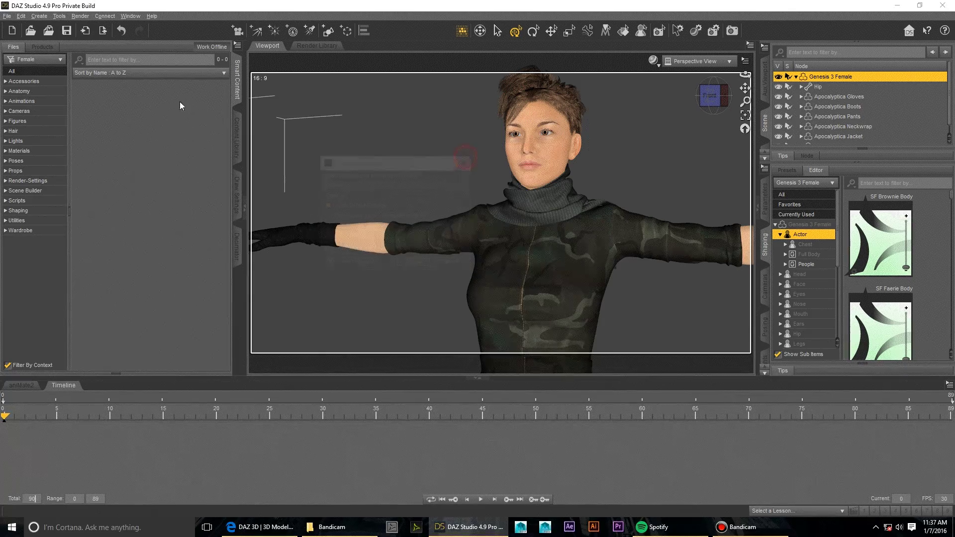
click(39, 16)
click(48, 30)
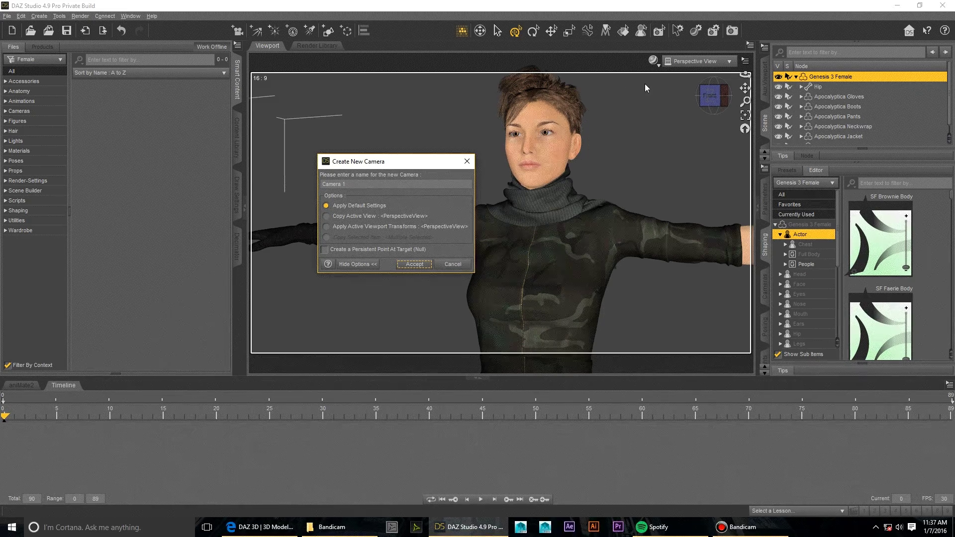
click(325, 217)
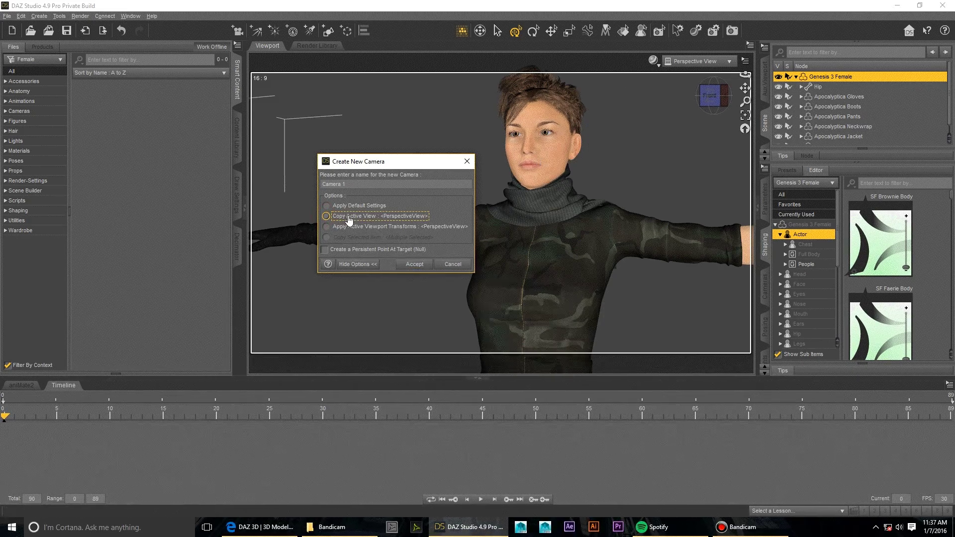
click(414, 264)
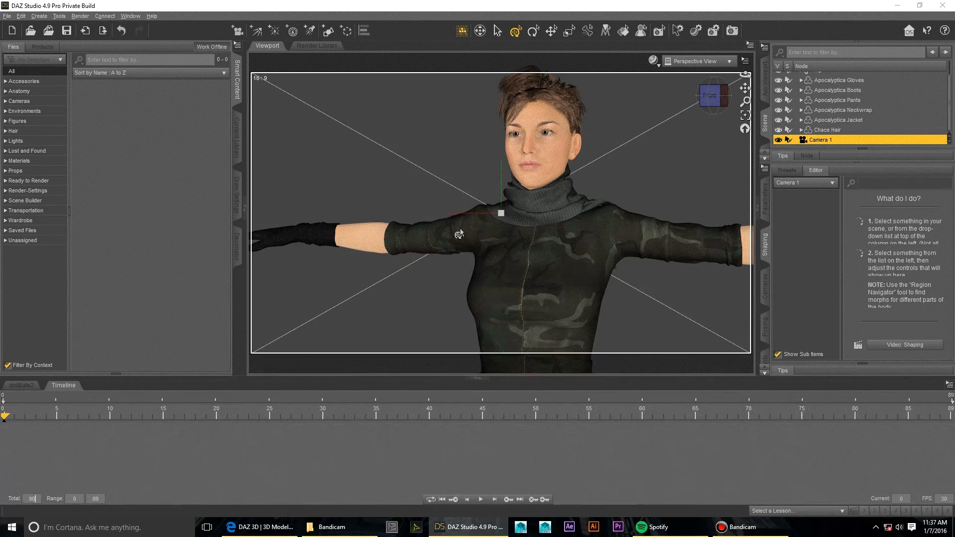
Look through Camera 1 and orbit it to frame the figure's upper body head-on.
click(698, 62)
click(690, 147)
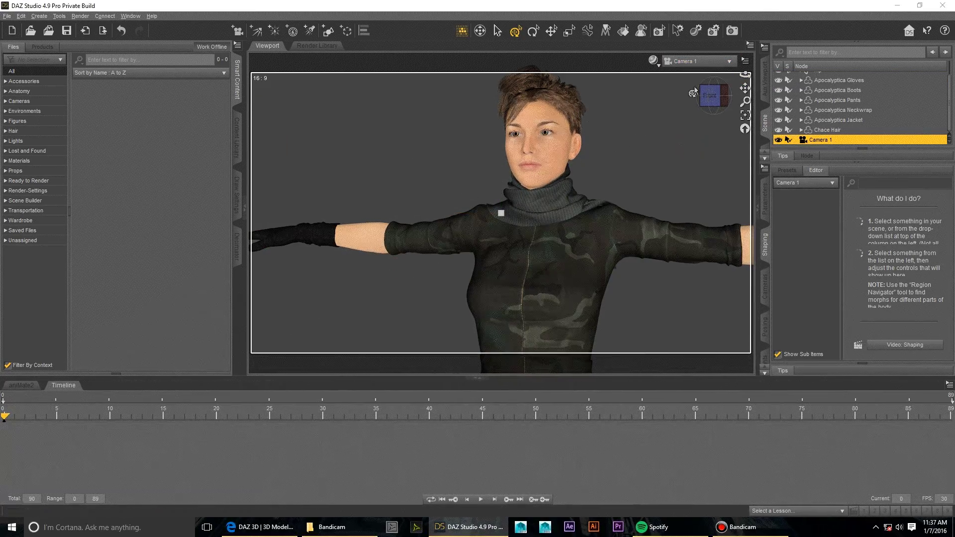
drag(744, 74, 701, 90)
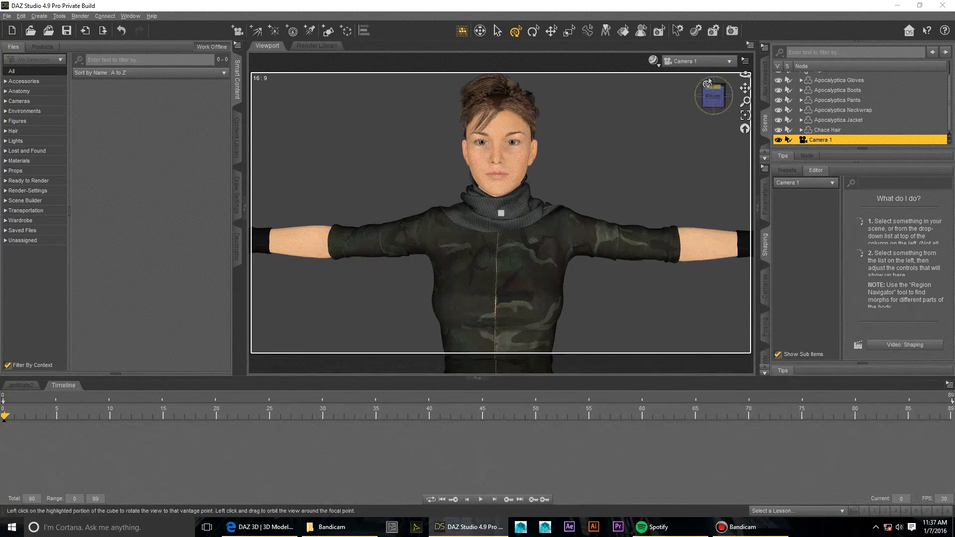
click(697, 61)
click(698, 71)
mouse_move(710, 94)
mouse_down()
mouse_move(676, 100)
mouse_move(705, 95)
mouse_up()
click(698, 61)
click(691, 145)
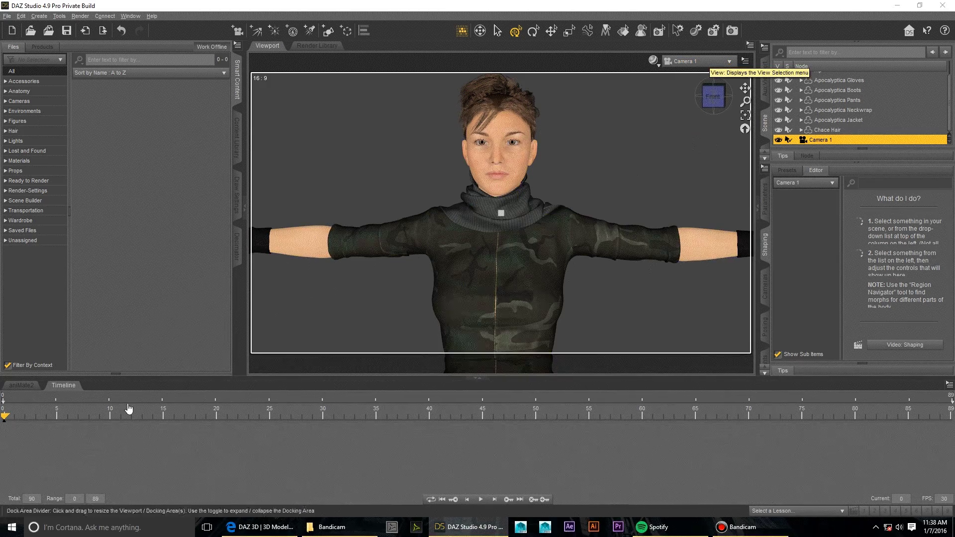
At frame 15, apply the AALady 11 full-body pose to Genesis 3 Female.
drag(52, 420, 162, 417)
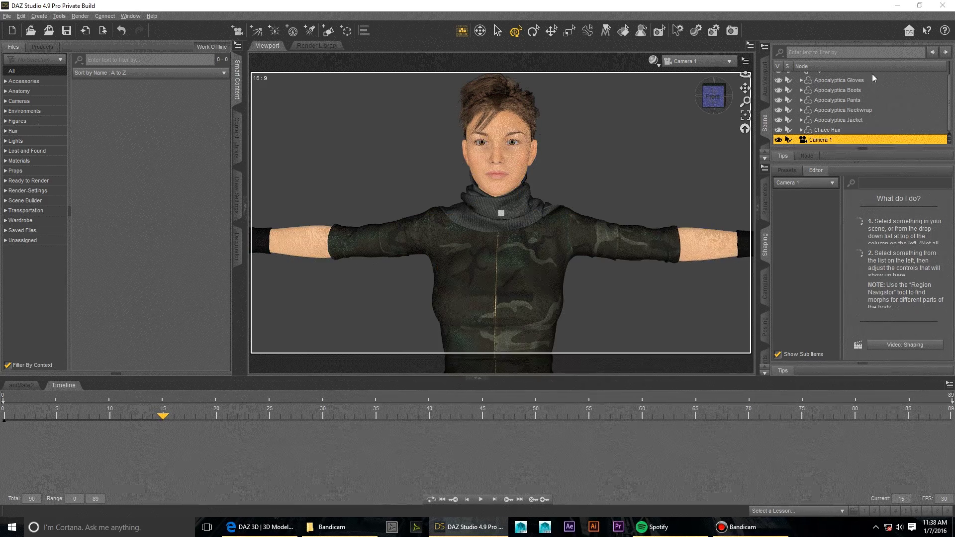
scroll(856, 116, up, 2)
click(824, 77)
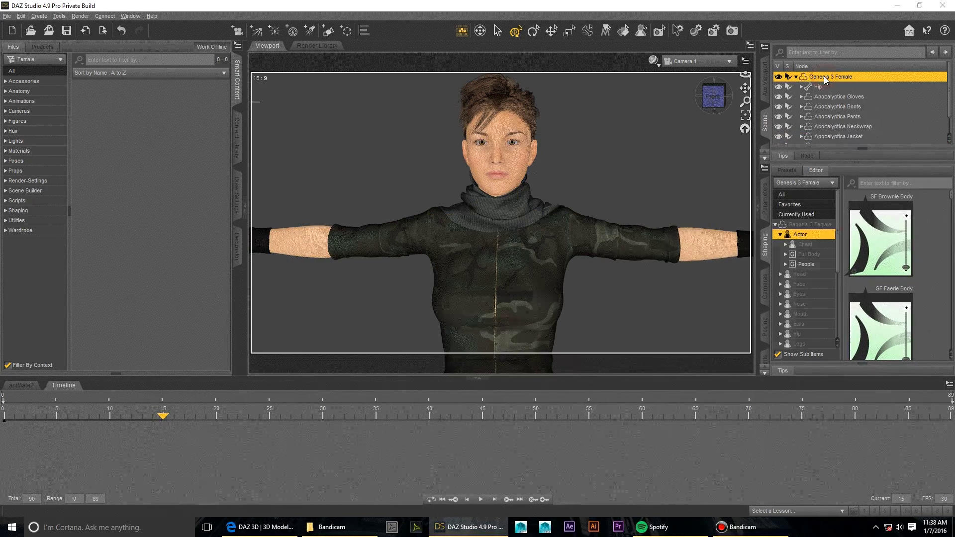
click(17, 160)
click(29, 190)
double_click(142, 297)
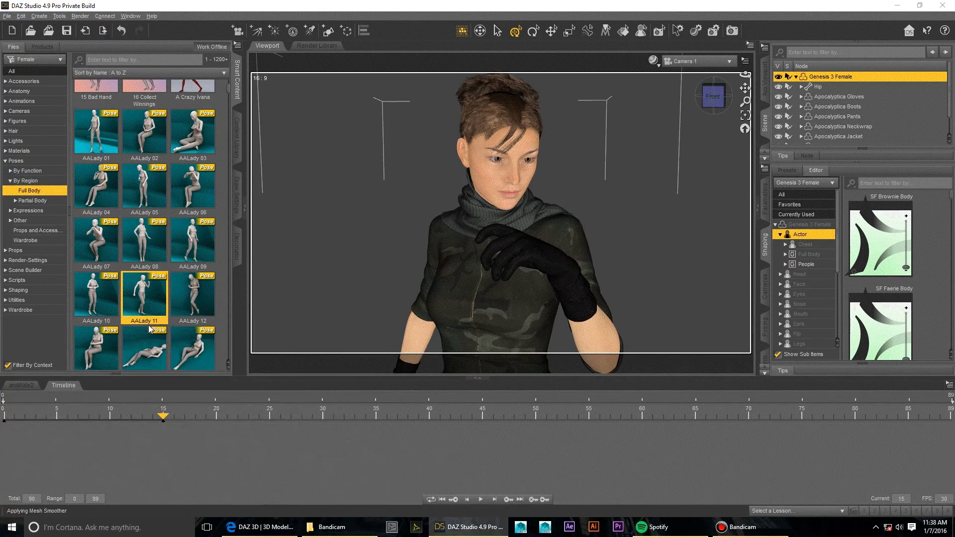
Switch to the Perspective View, orbit around the figure, and move the timeline to frame 70.
click(696, 61)
click(689, 71)
drag(488, 341, 704, 158)
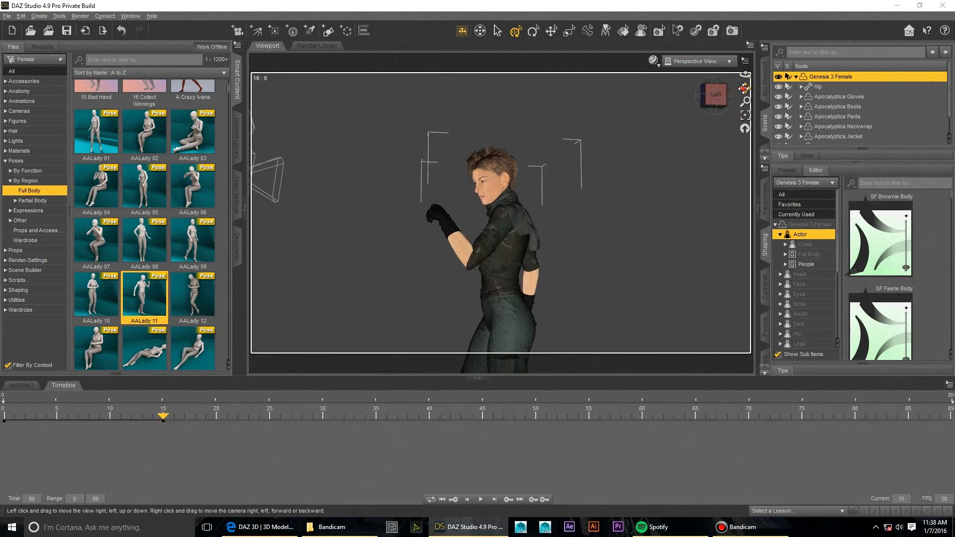
drag(744, 88, 744, 83)
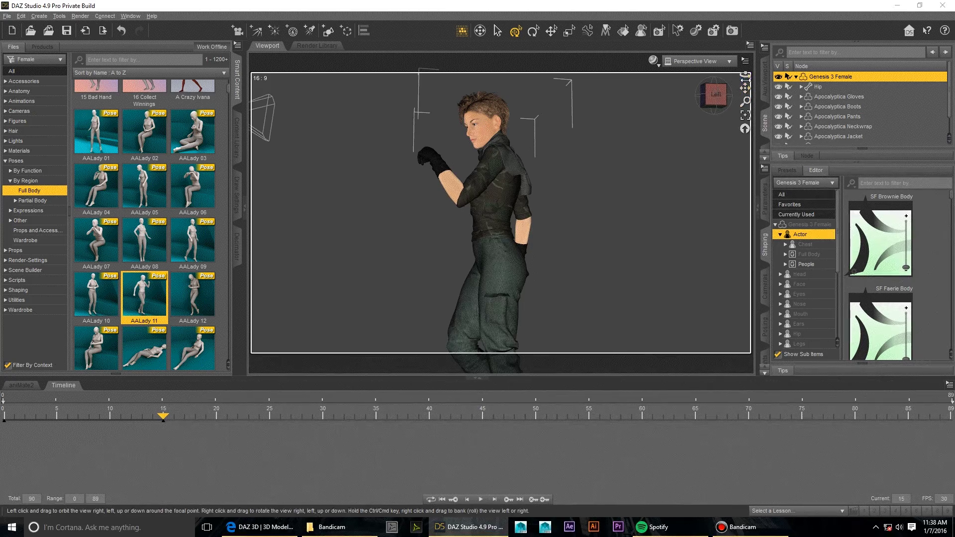
drag(476, 253, 393, 259)
drag(172, 417, 742, 421)
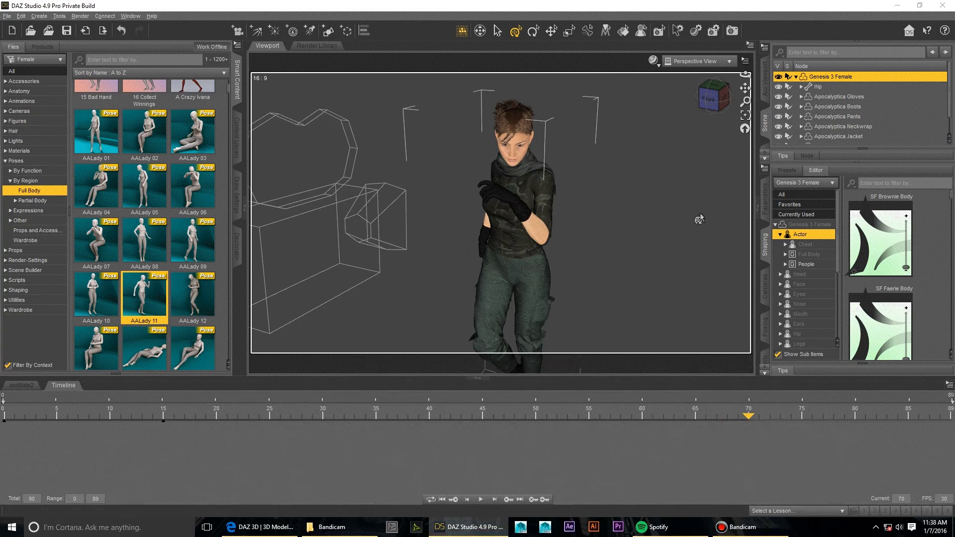
Key the AALady 08 pose at frame 70, scrub back to frame 15, and view through Camera 1.
double_click(144, 240)
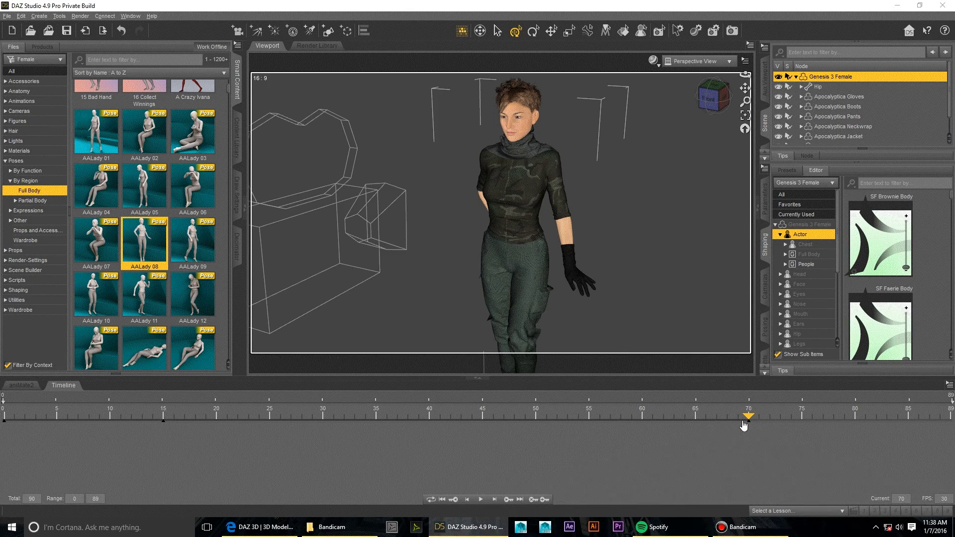
drag(749, 420, 517, 425)
drag(408, 427, 163, 435)
click(698, 61)
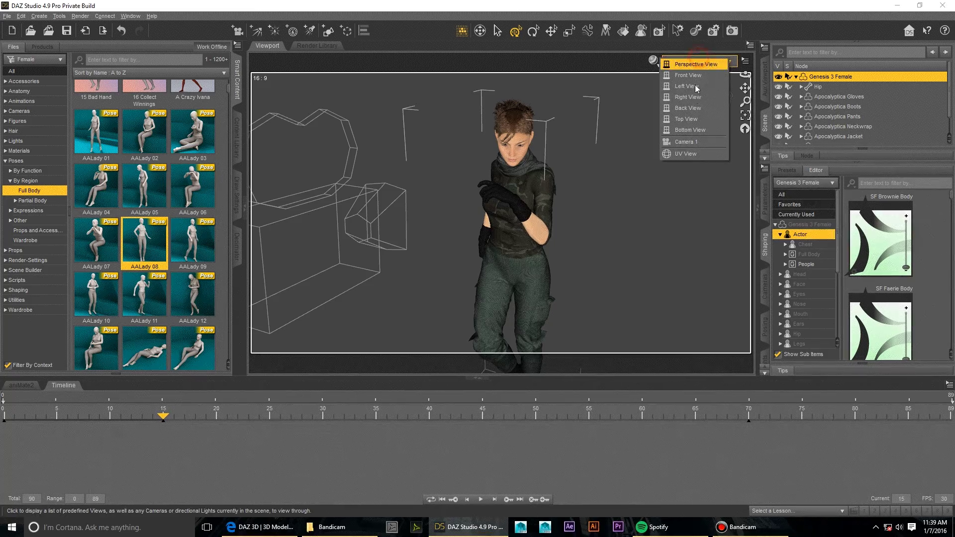
click(691, 142)
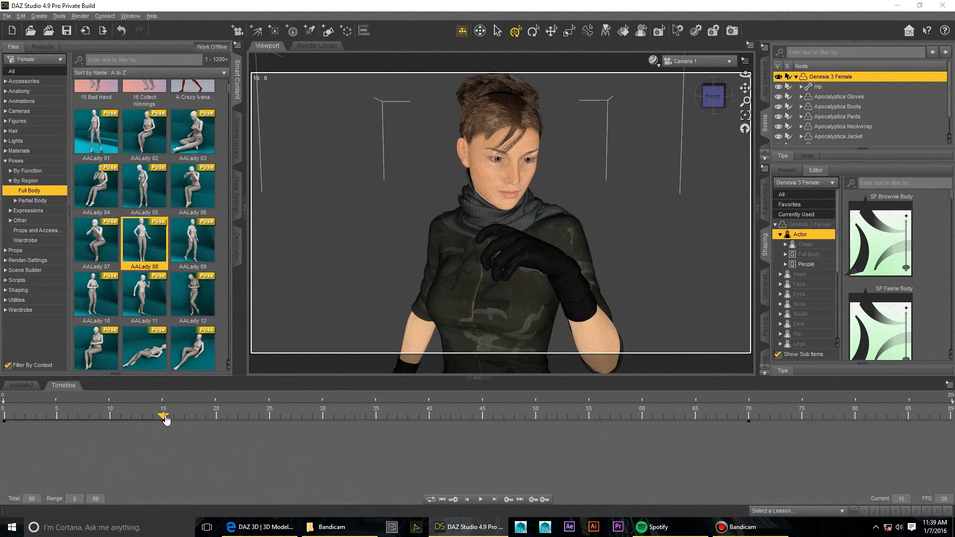
drag(166, 420, 602, 438)
drag(297, 437, 153, 416)
mouse_move(2, 425)
mouse_down()
mouse_move(164, 427)
mouse_move(4, 427)
mouse_up()
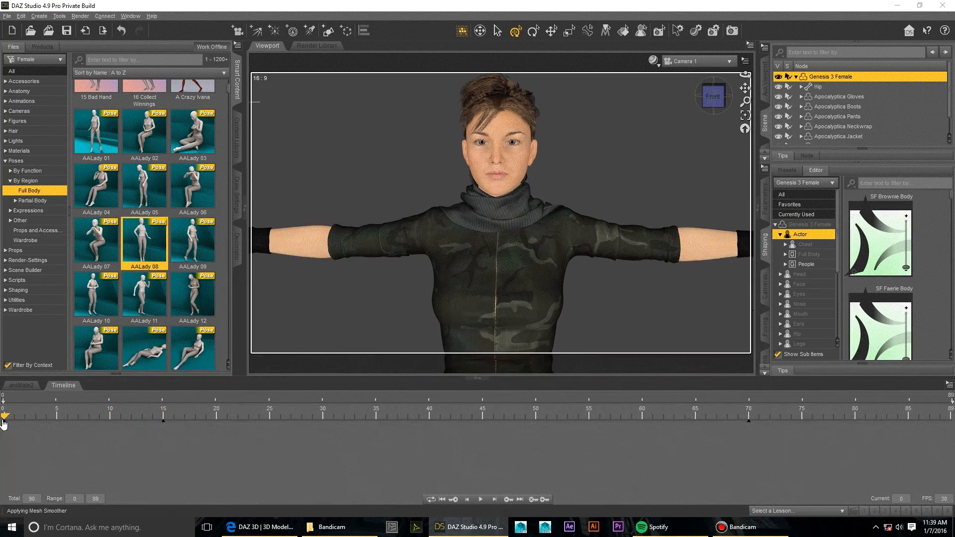
drag(112, 422, 4, 426)
Select the figure with all its parts and delete its frame-0 keys.
right_click(823, 78)
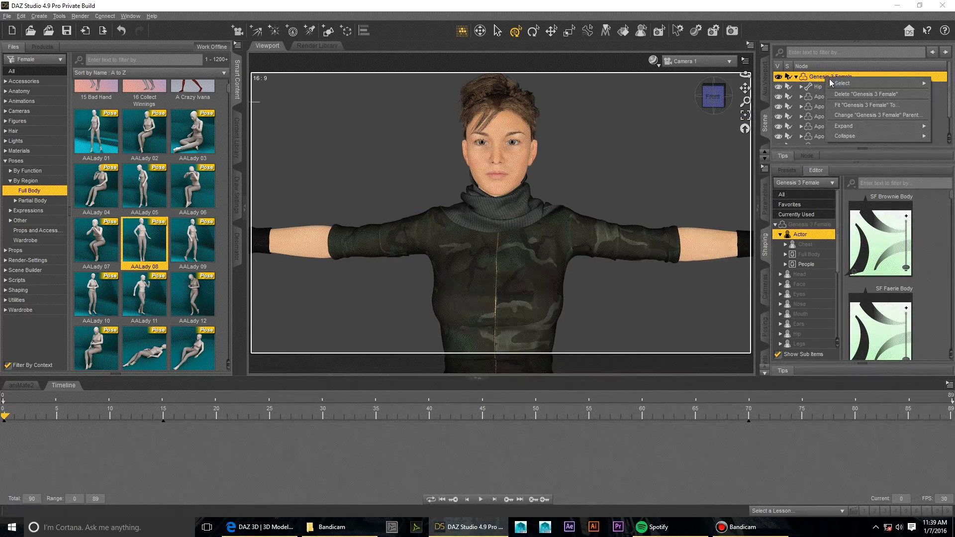
mouse_move(829, 83)
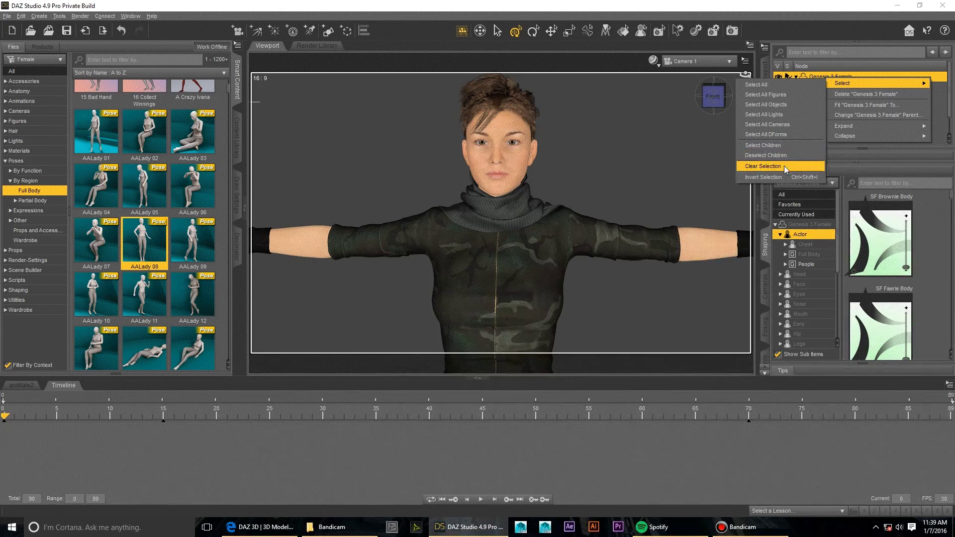
click(763, 145)
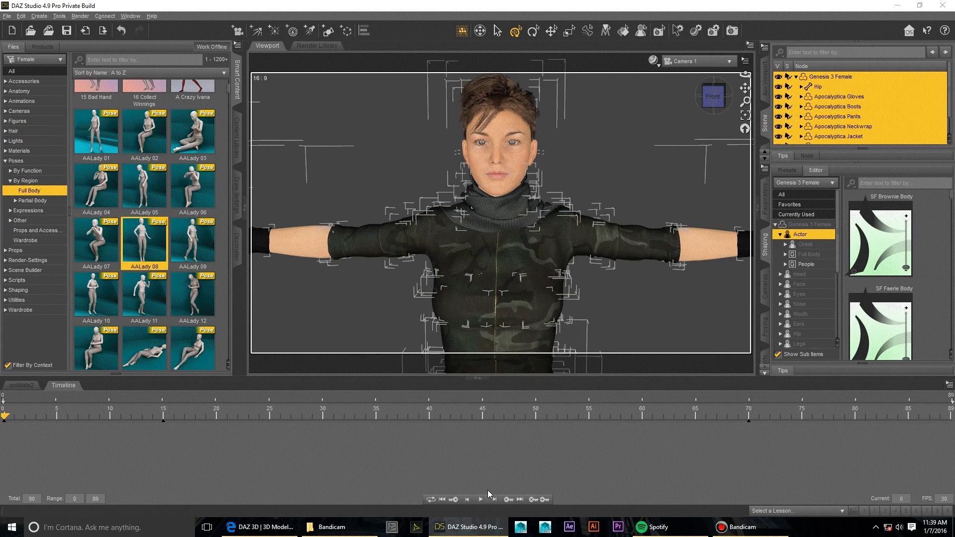
click(531, 502)
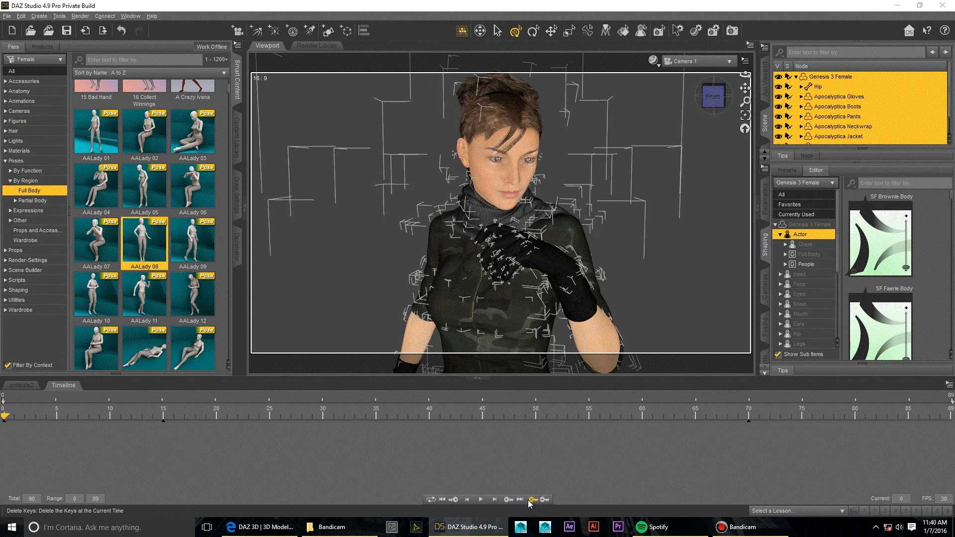
Jump to the keyframe at frame 70, then scrub back to frame 0.
click(507, 500)
click(453, 499)
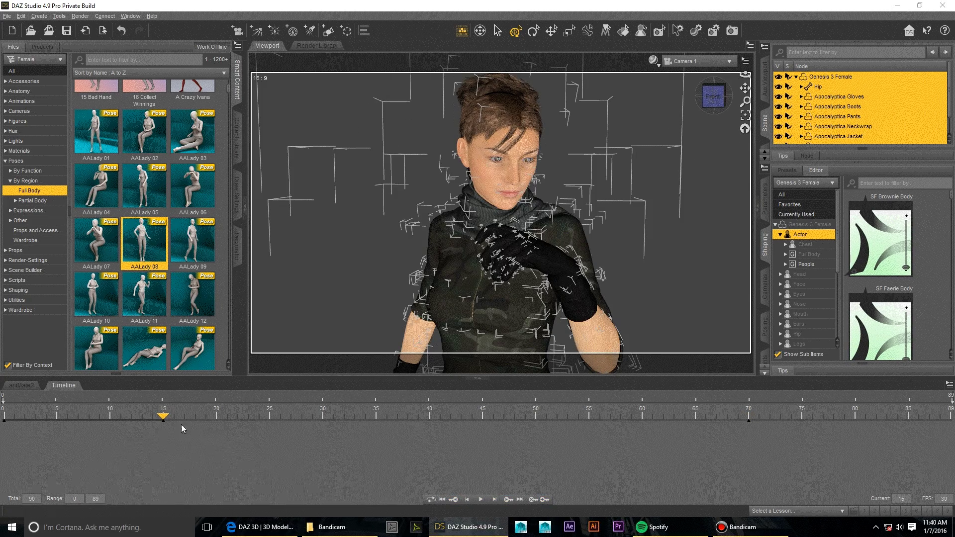
drag(166, 422, 3, 423)
Collapse and deselect Genesis 3 Female, then preview frames 13, 76 and 74 before returning to 0.
click(795, 76)
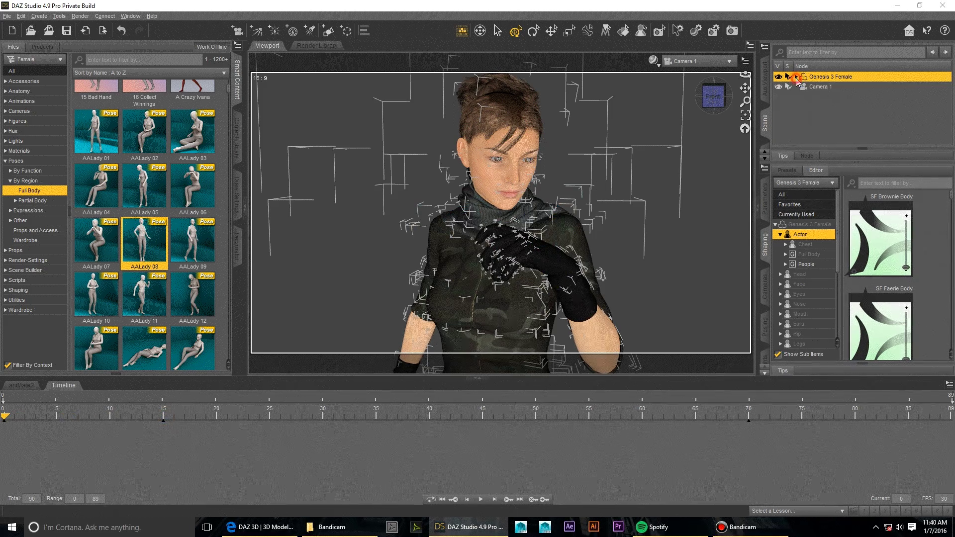
click(833, 107)
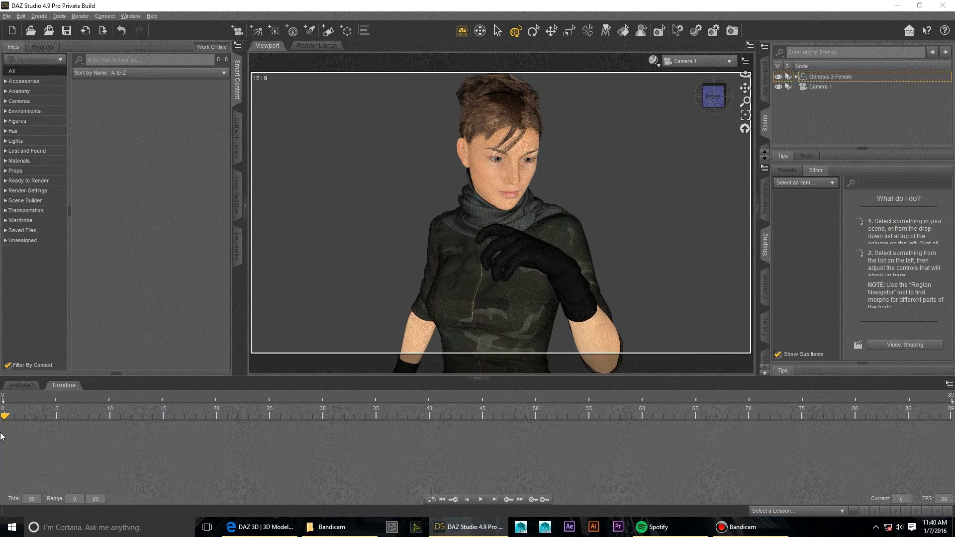
drag(8, 422, 721, 421)
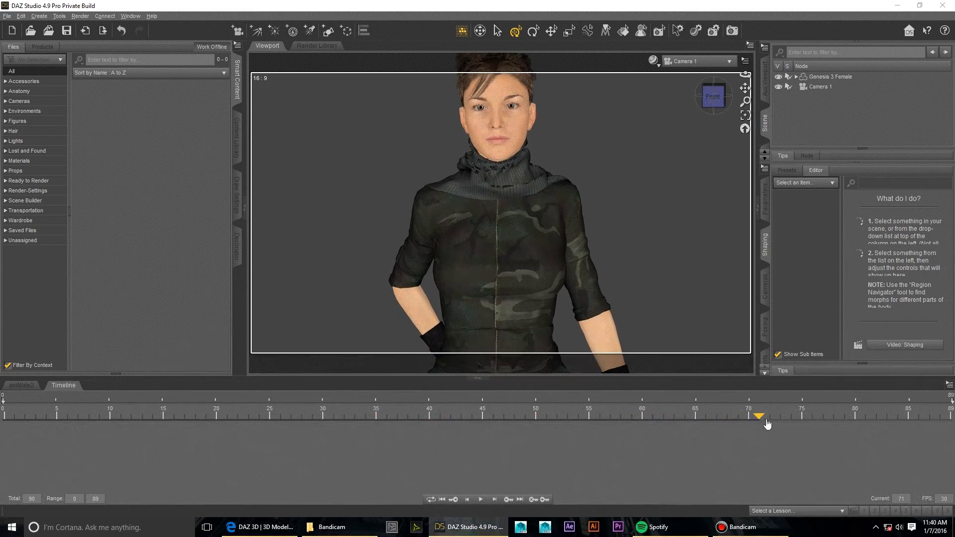
drag(768, 423, 748, 423)
drag(90, 430, 749, 433)
drag(124, 450, 3, 450)
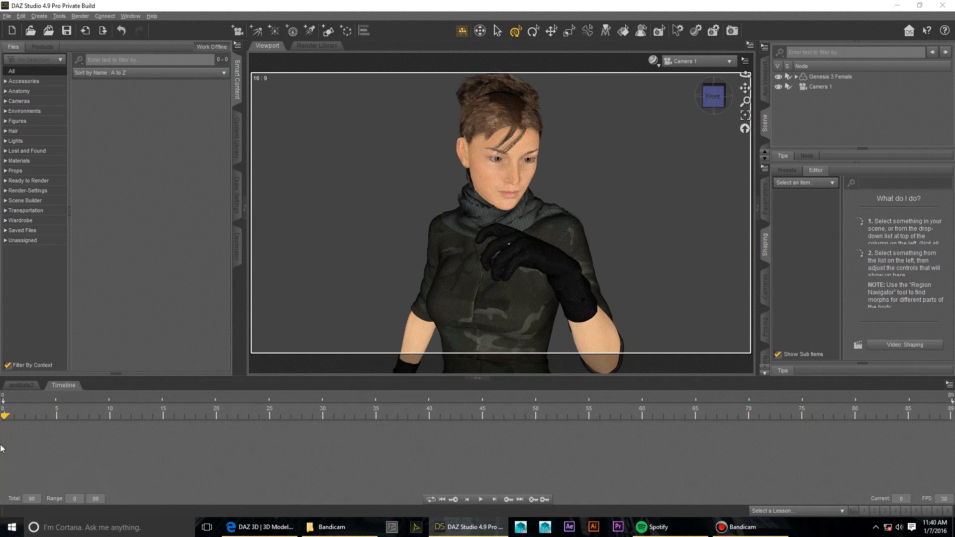
Select Camera 1, then at frame 89 zoom in and raise it onto the full head.
click(823, 87)
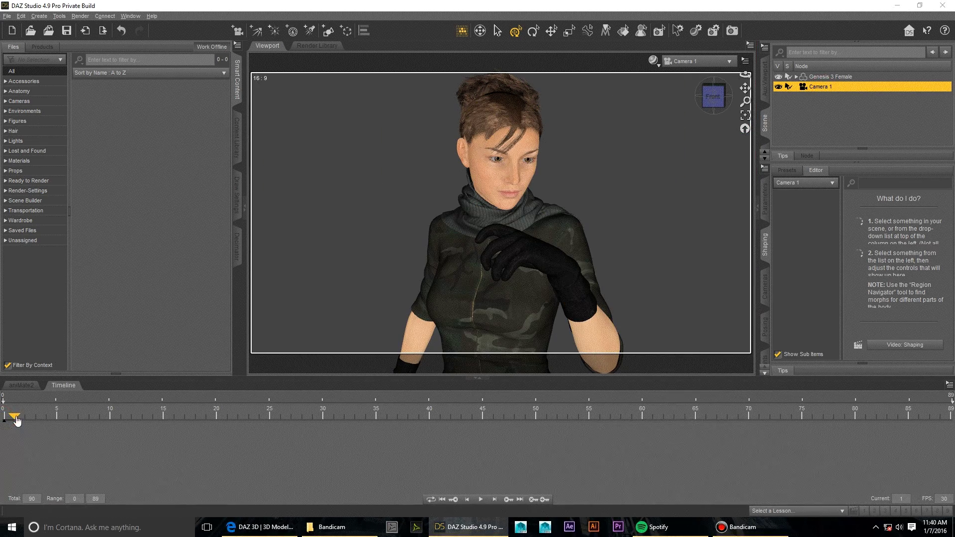
drag(15, 421, 451, 422)
drag(835, 420, 951, 419)
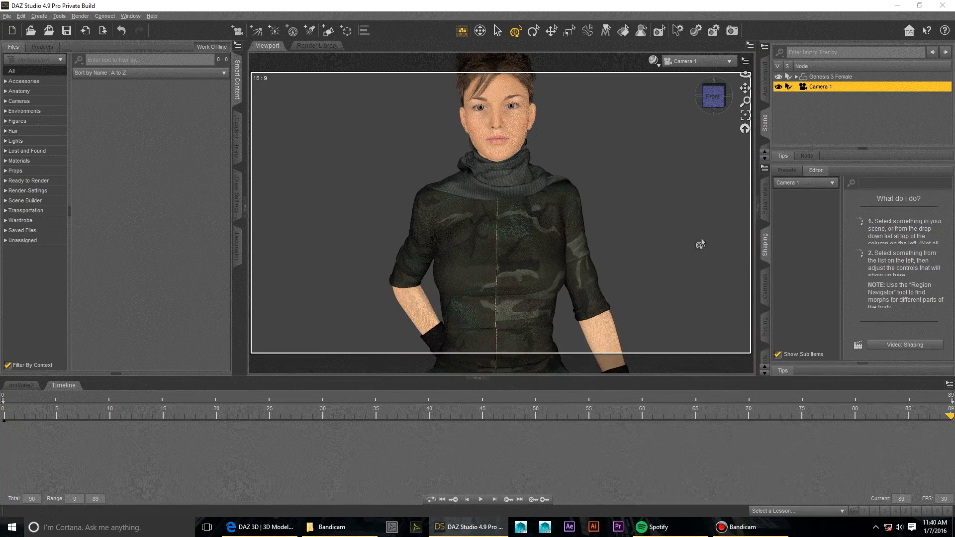
scroll(603, 241, up, 5)
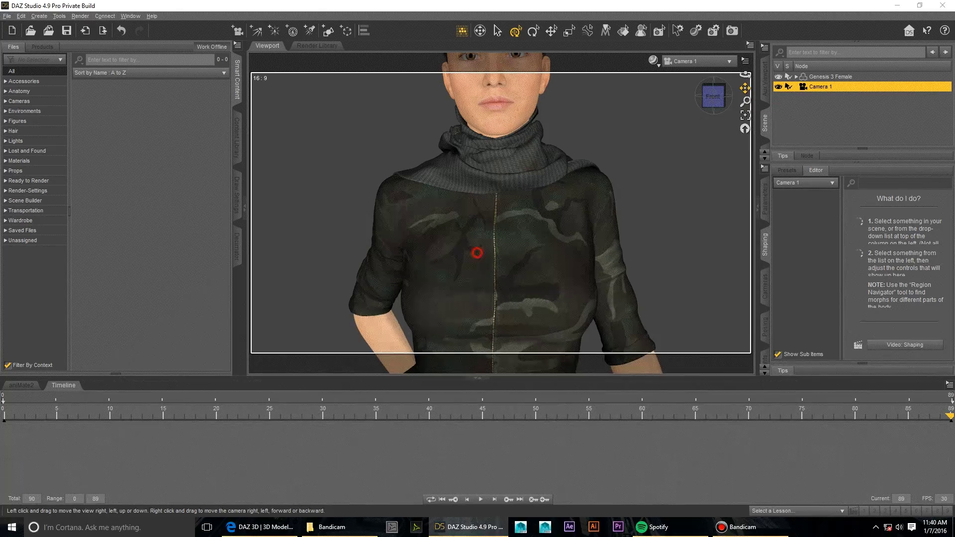
drag(477, 253, 477, 180)
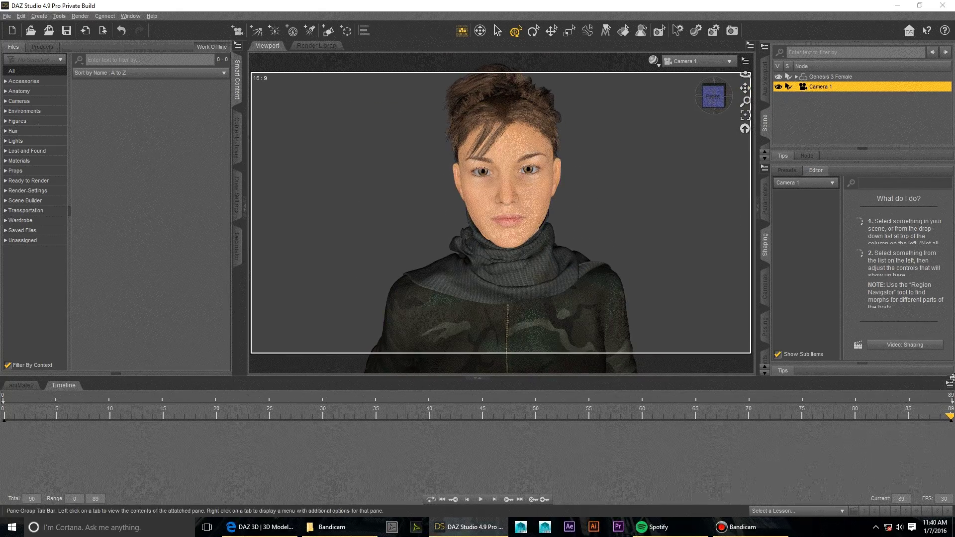
drag(925, 422, 561, 428)
drag(467, 430, 603, 490)
drag(732, 503, 7, 466)
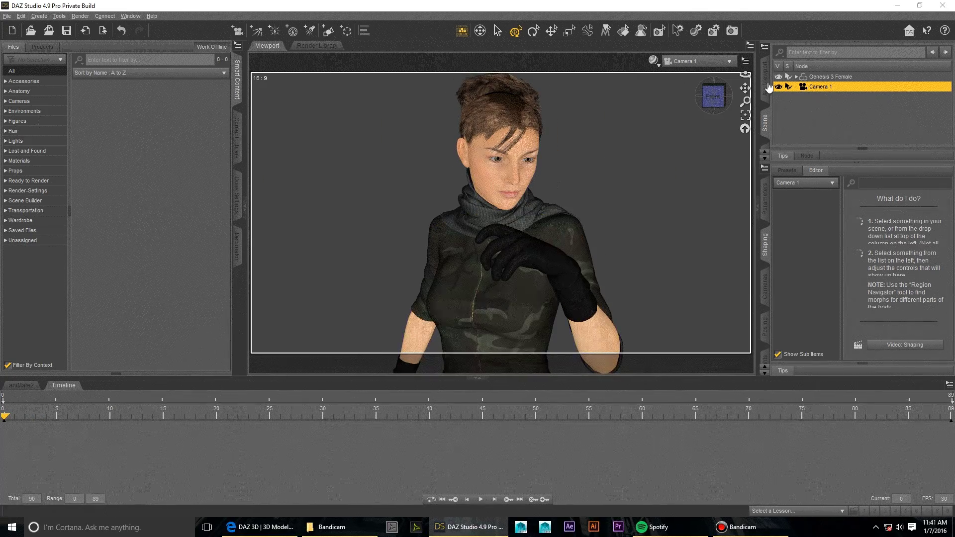
Frame the figure right at frame 0 and the face left of centre at frame 89.
drag(744, 88, 580, 203)
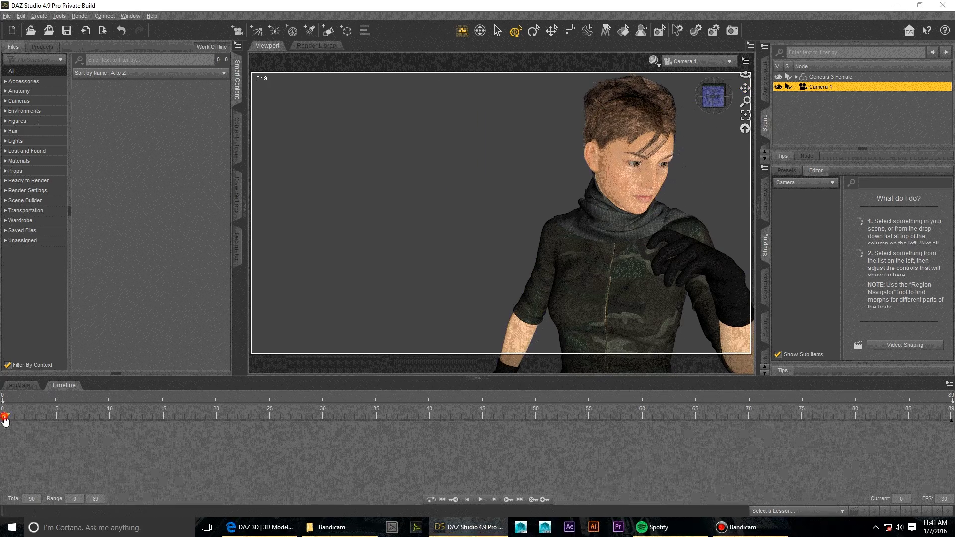
drag(5, 418, 952, 437)
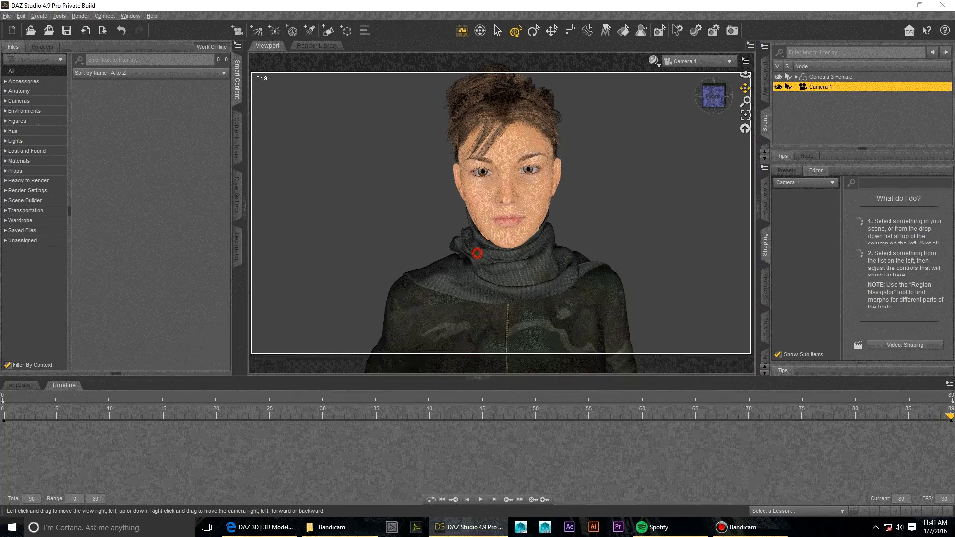
drag(476, 252, 547, 255)
drag(708, 134, 622, 208)
drag(477, 252, 432, 223)
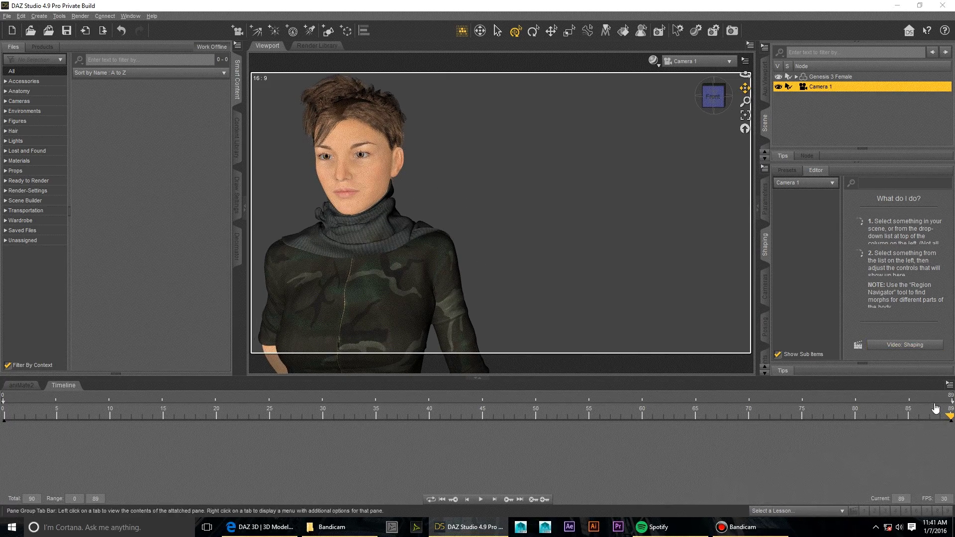
drag(946, 419, 749, 418)
drag(300, 422, 954, 515)
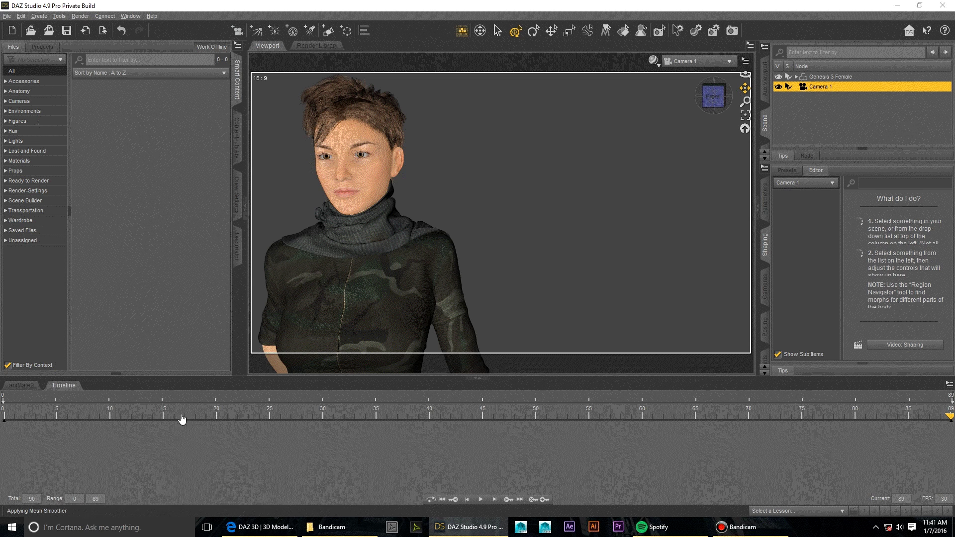
Preview the camera pan through frames 39 and 78, then reset to frame 0.
click(5, 418)
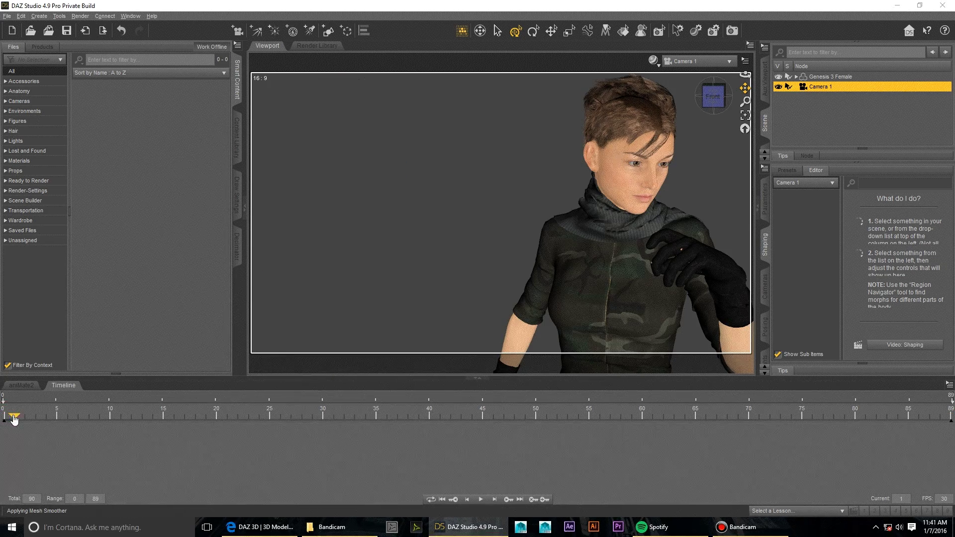
drag(14, 420, 244, 456)
drag(355, 472, 515, 491)
drag(637, 500, 564, 474)
drag(419, 475, 338, 422)
drag(952, 463, 791, 475)
drag(133, 521, 4, 498)
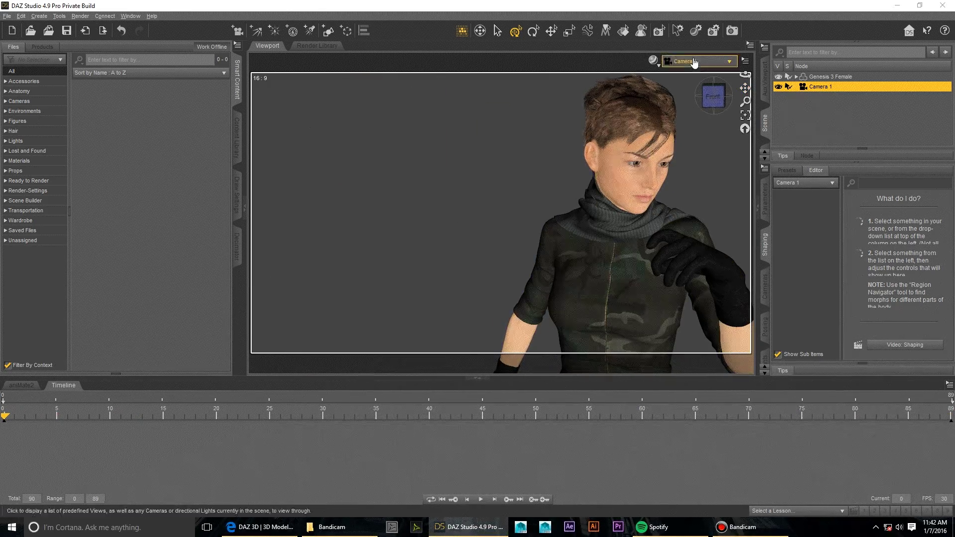
Open the render settings and set the render engine to NVIDIA Iray.
key(ctrl+shift+r)
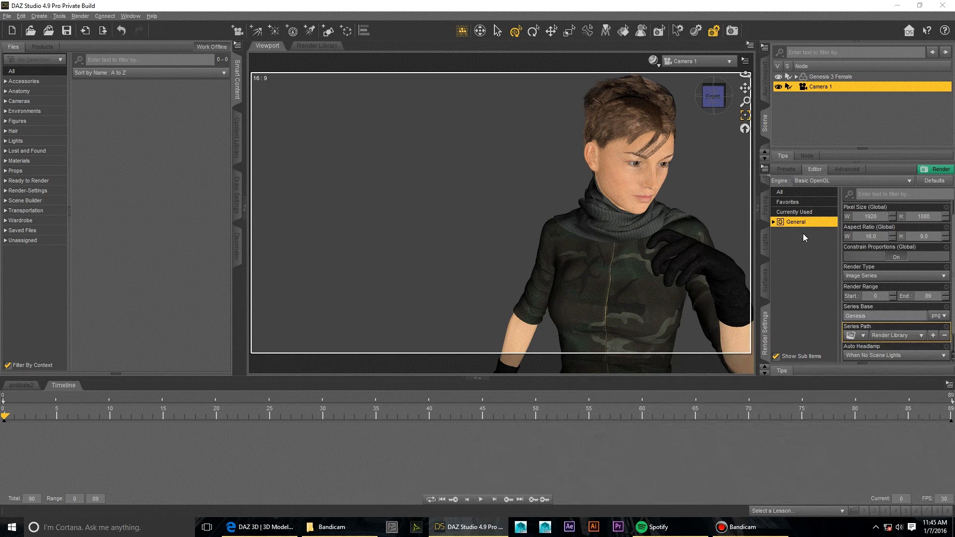
click(816, 184)
click(822, 202)
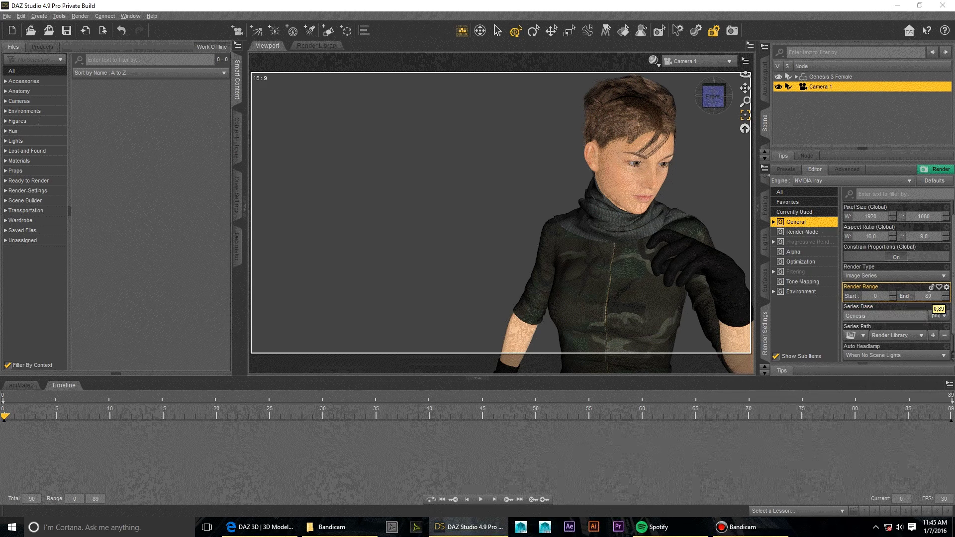
click(894, 282)
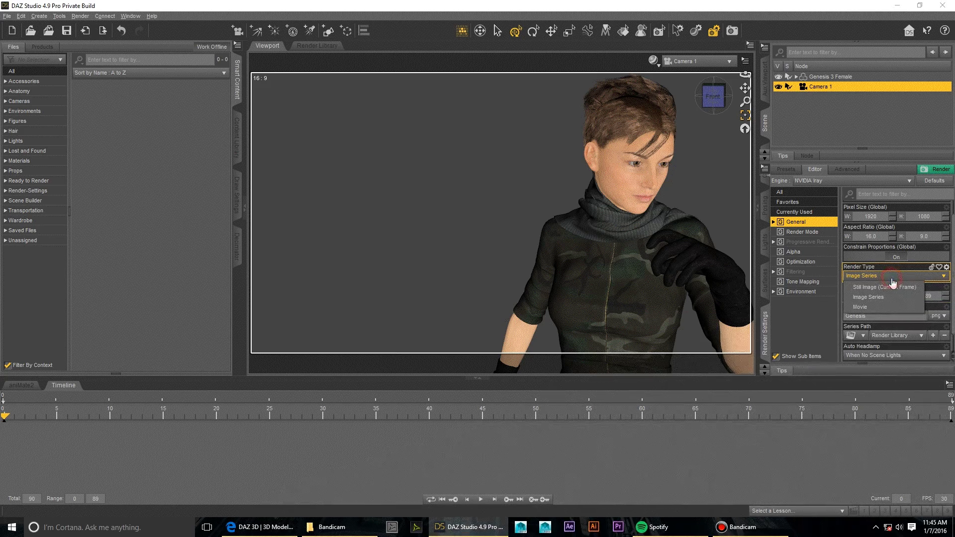
click(883, 310)
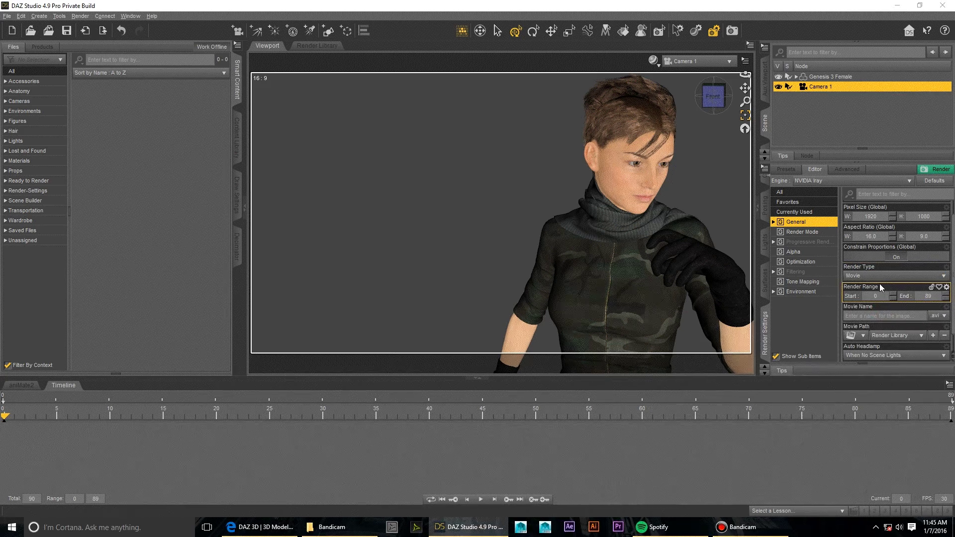
click(879, 280)
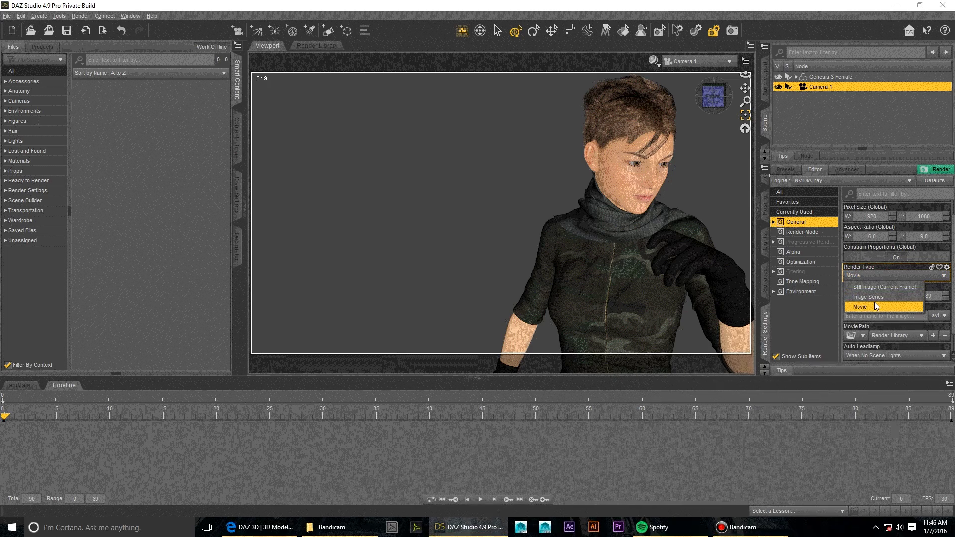
click(875, 298)
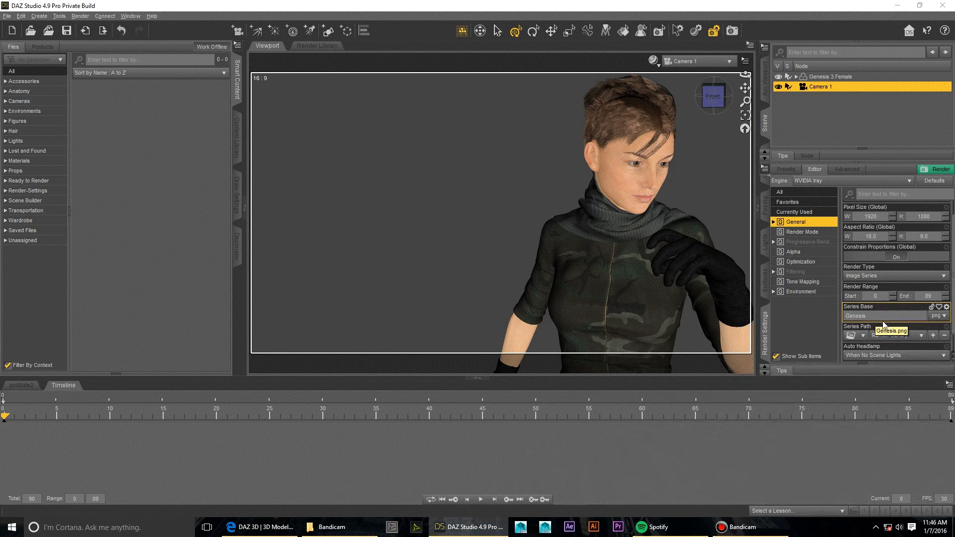
scroll(883, 337, down, 1)
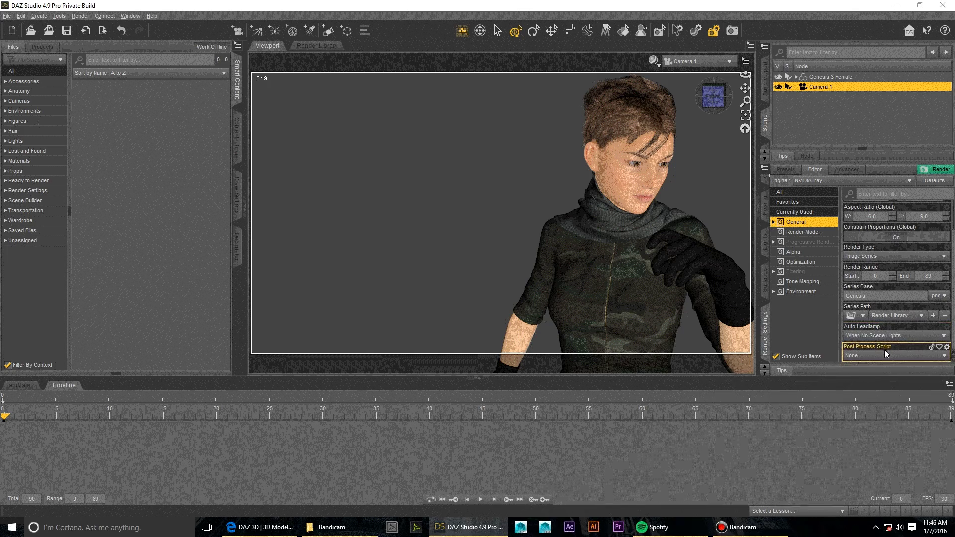
scroll(884, 354, up, 2)
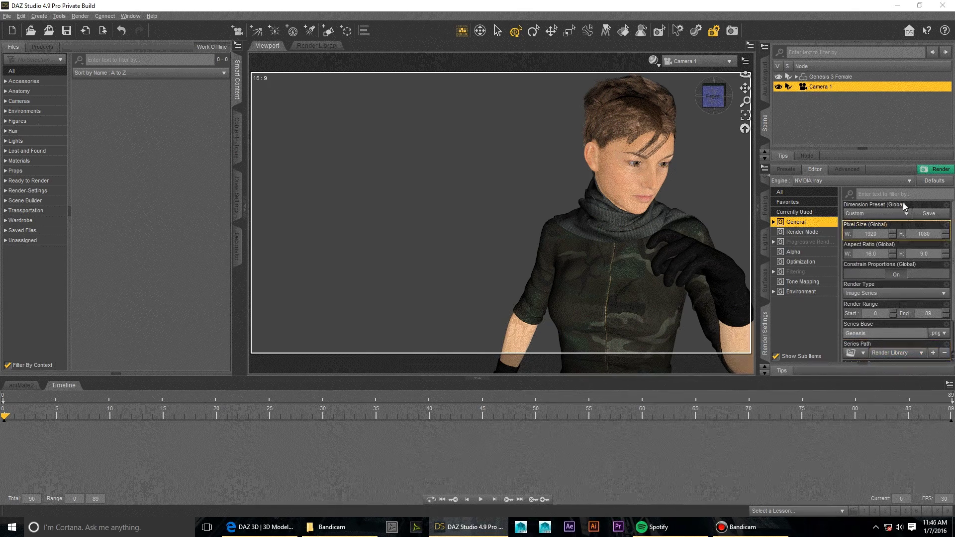
Start the Iray render of the 90-frame PNG image series from Render Settings.
click(935, 171)
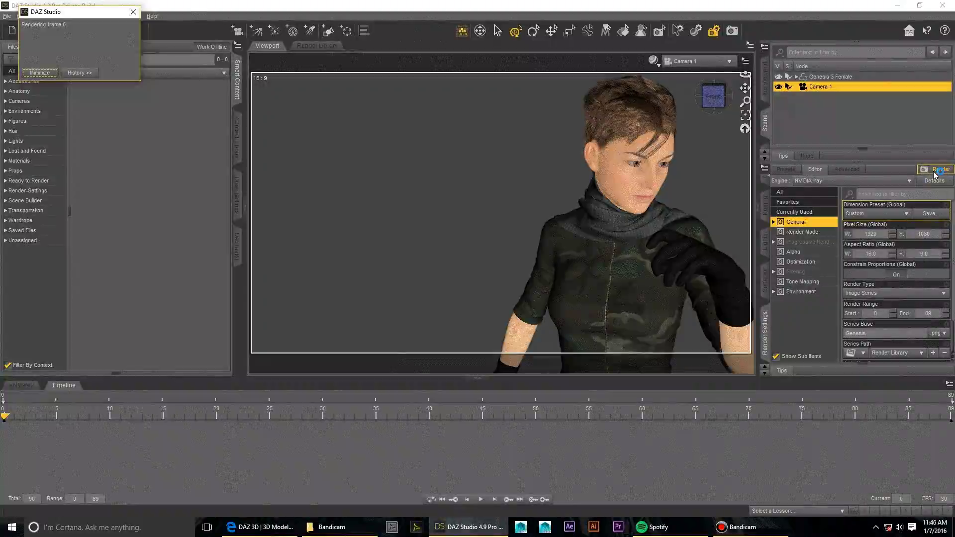